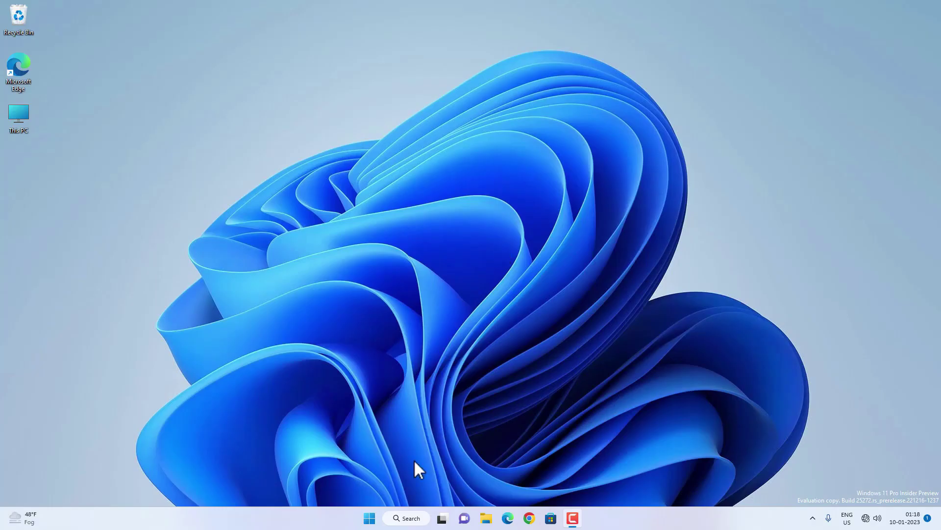
- Open Settings from Start and go to Network & internet, which shows no connected networks
{"action": "left_click", "coordinate": [370, 517]}
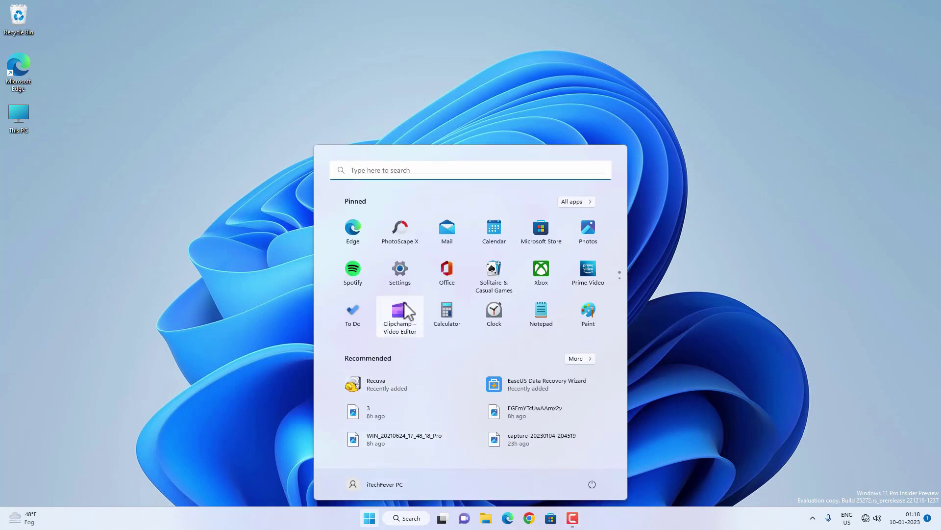
{"action": "left_click", "coordinate": [407, 271]}
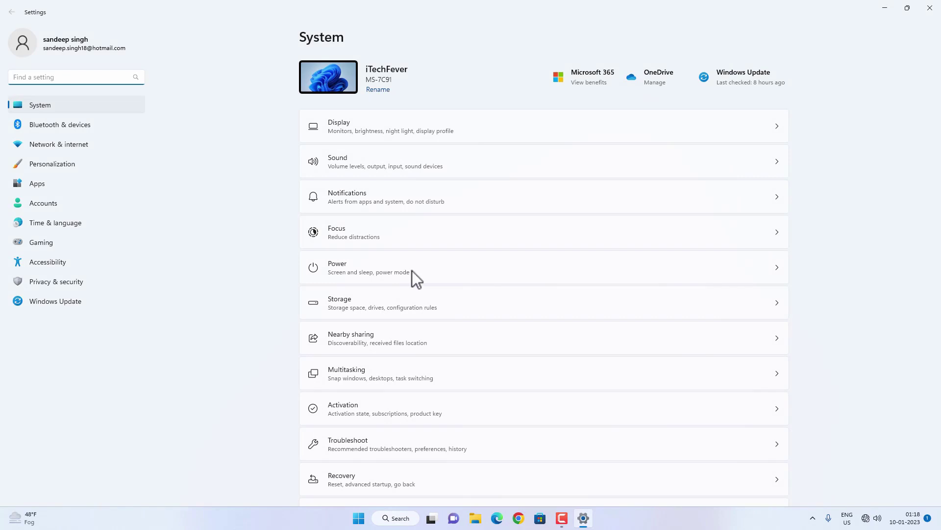
{"action": "left_click", "coordinate": [51, 146]}
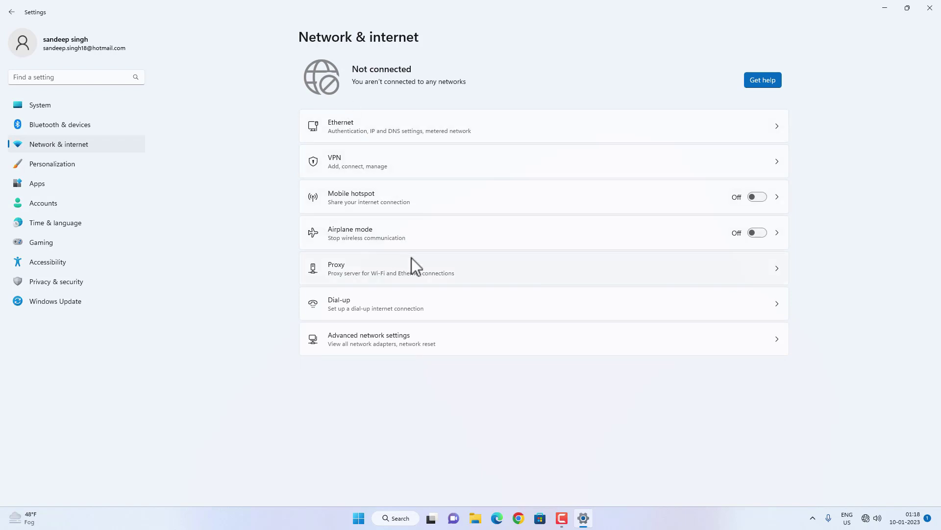
{"action": "left_click", "coordinate": [404, 342]}
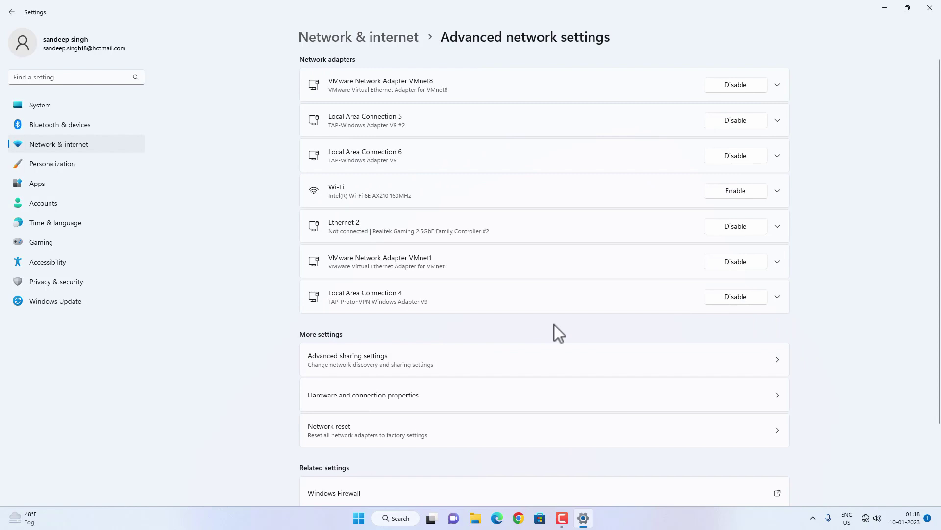
{"action": "key", "text": "alt+Left"}
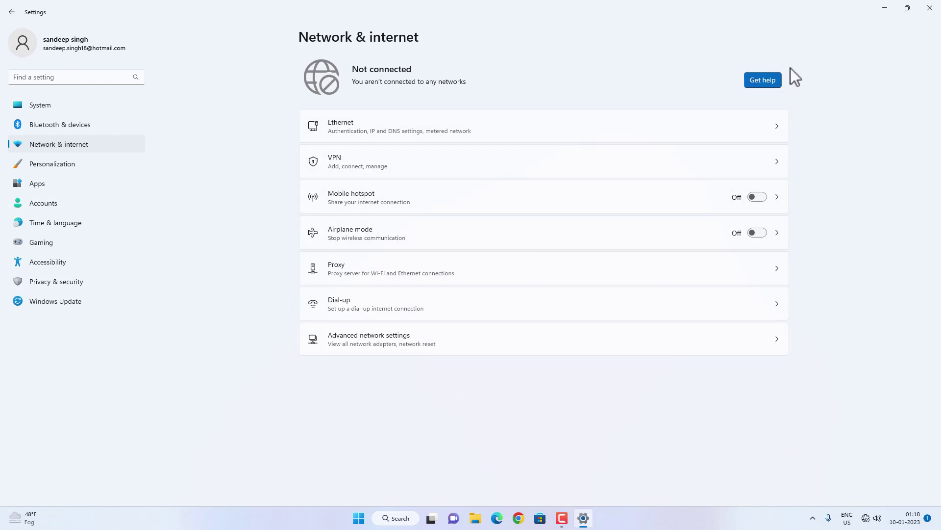
{"action": "left_click", "coordinate": [757, 83]}
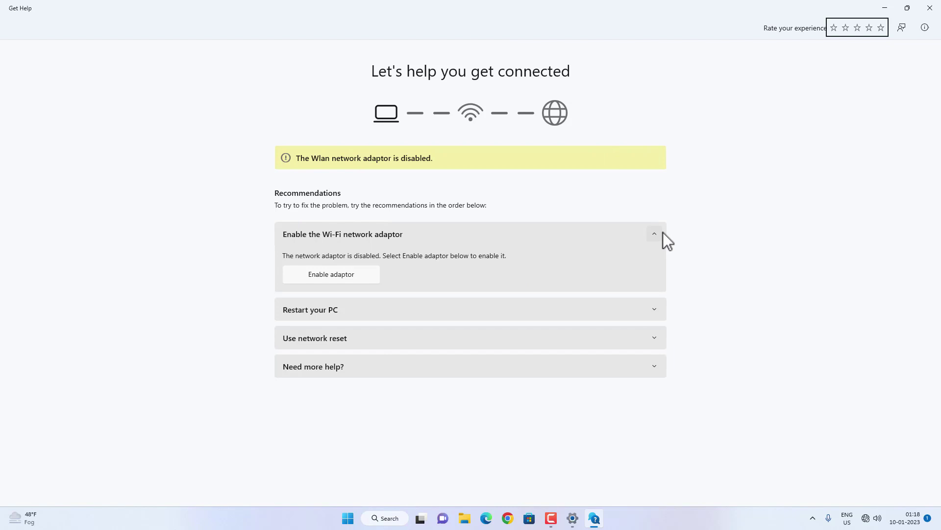
{"action": "left_click", "coordinate": [928, 9]}
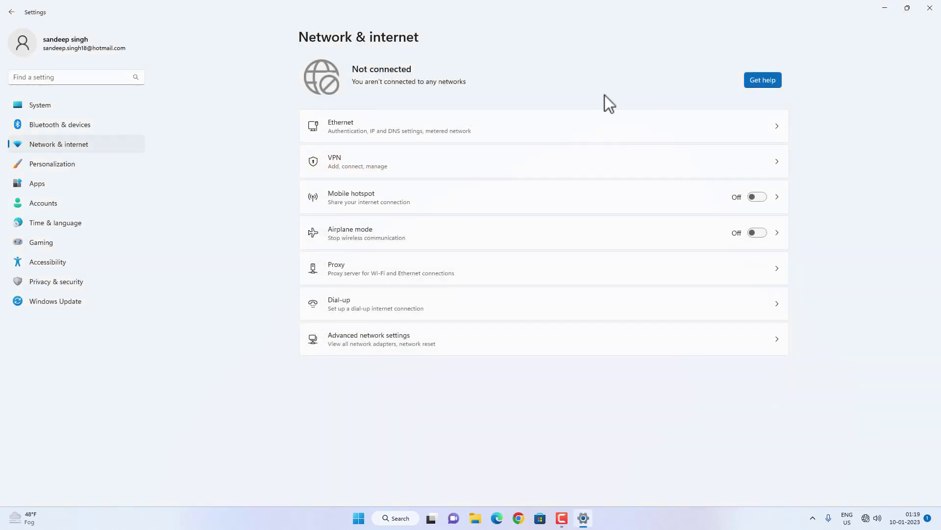
- Run the Internet Connections troubleshooter from System > Troubleshoot > Other troubleshooters
{"action": "left_click", "coordinate": [70, 105]}
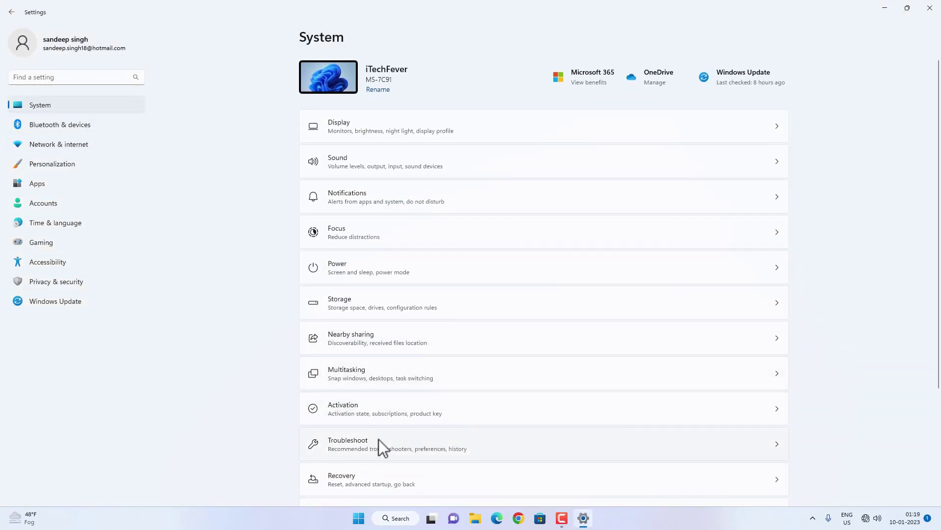
{"action": "left_click", "coordinate": [381, 443]}
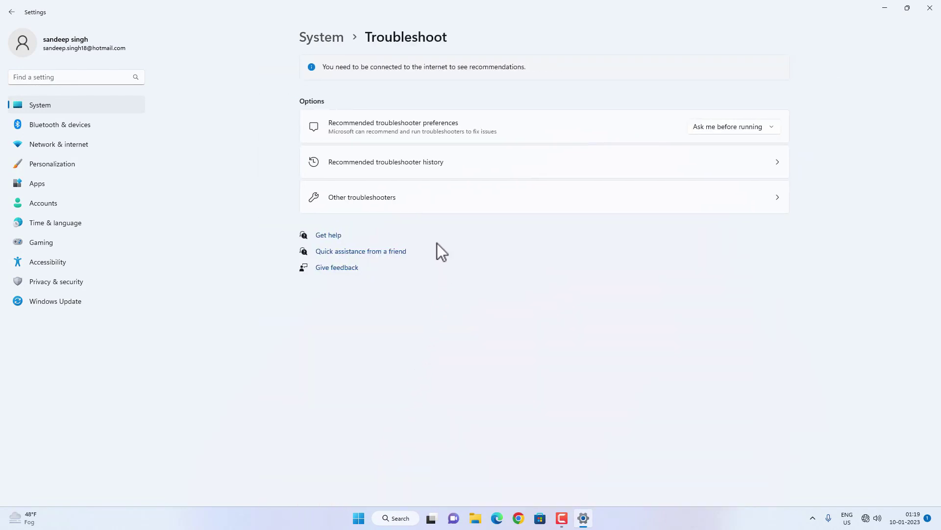
{"action": "left_click", "coordinate": [408, 201]}
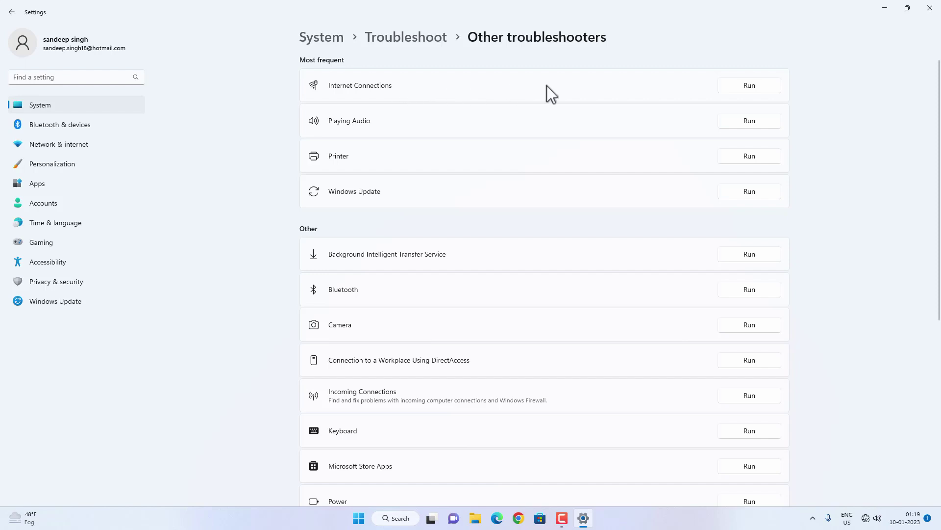
{"action": "left_click", "coordinate": [749, 85]}
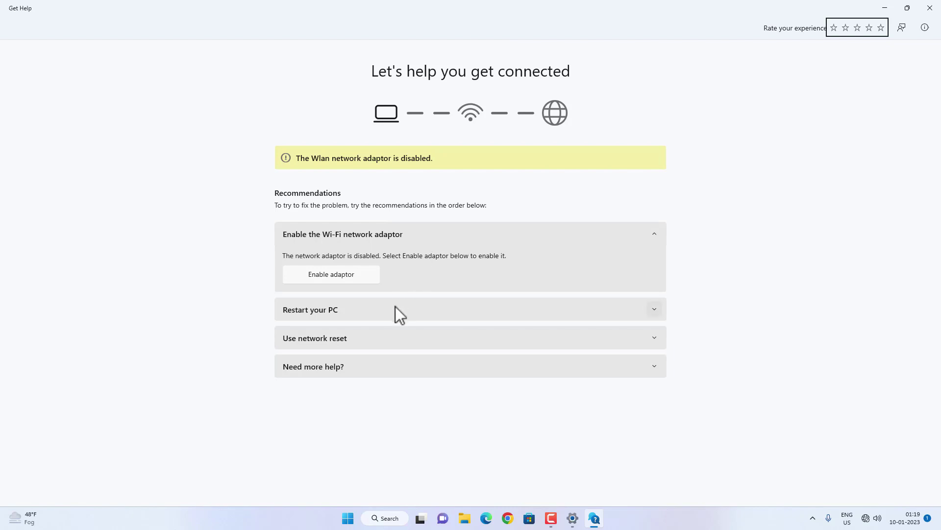
- Enable the disabled Wi-Fi adaptor in Get Help, check available networks, then close the troubleshooter
{"action": "left_click", "coordinate": [331, 274]}
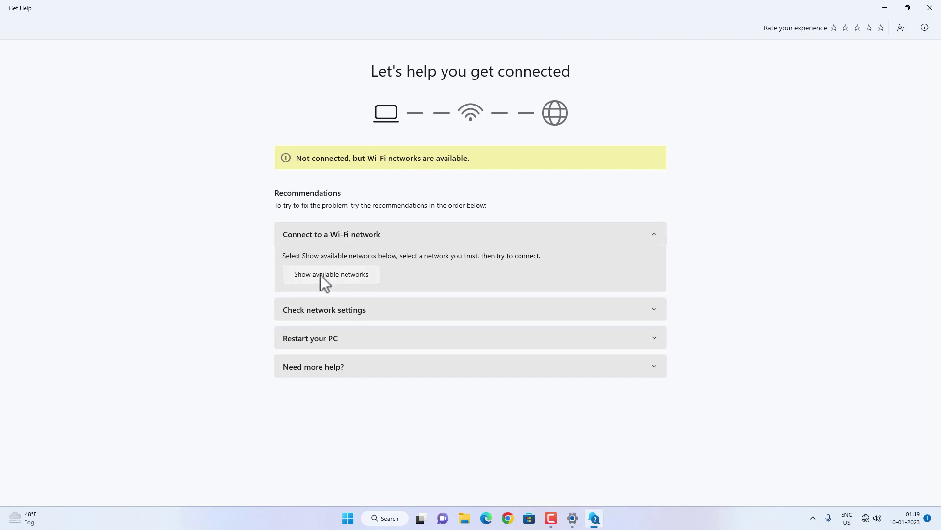
{"action": "left_click", "coordinate": [361, 276]}
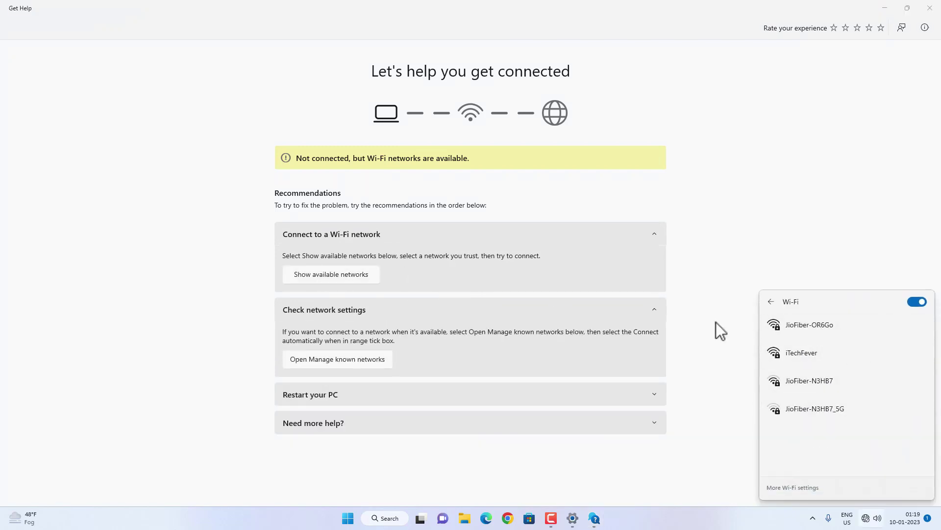
{"action": "left_click", "coordinate": [673, 294]}
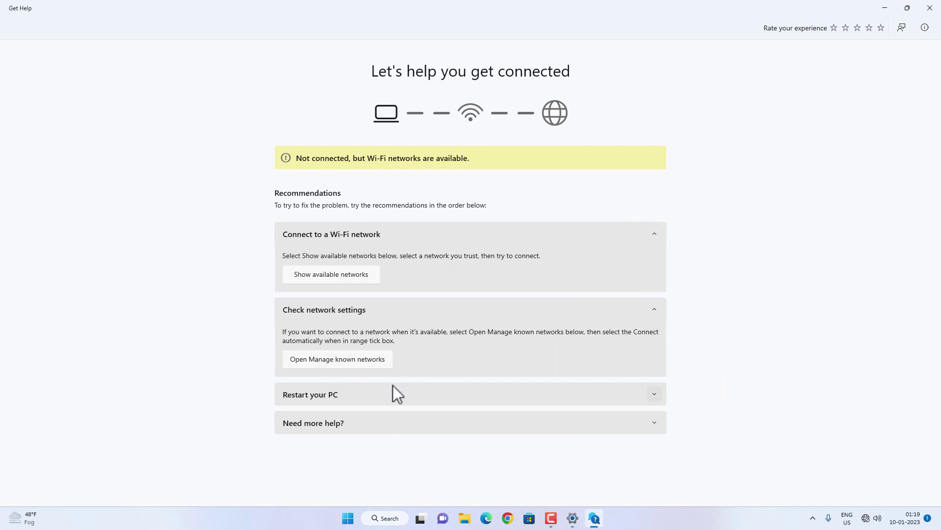
{"action": "left_click", "coordinate": [484, 401]}
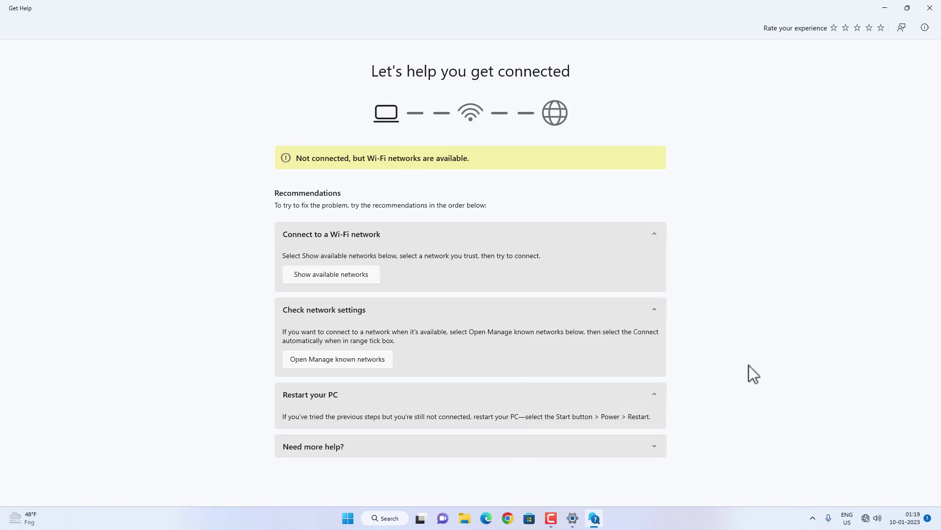
{"action": "left_click", "coordinate": [930, 8]}
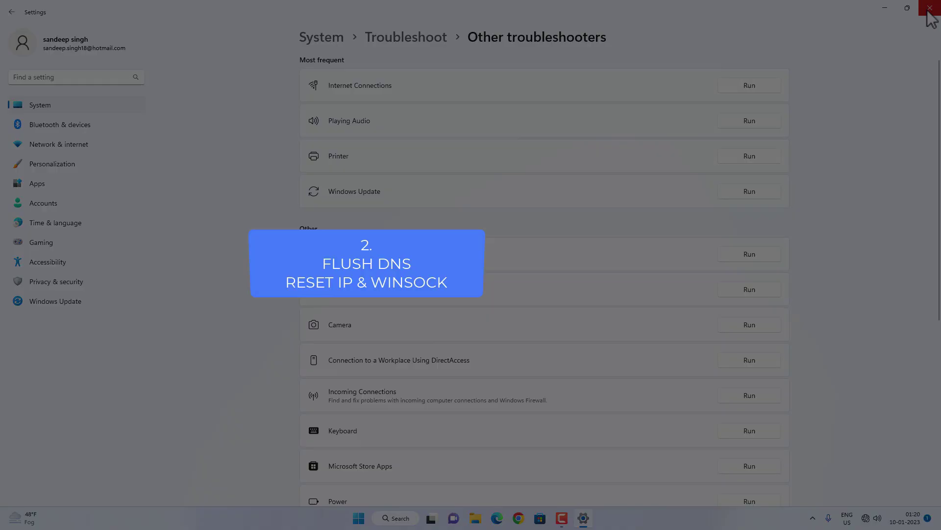
- Close Settings and launch Command Prompt as administrator by searching for cmd
{"action": "left_click", "coordinate": [929, 9]}
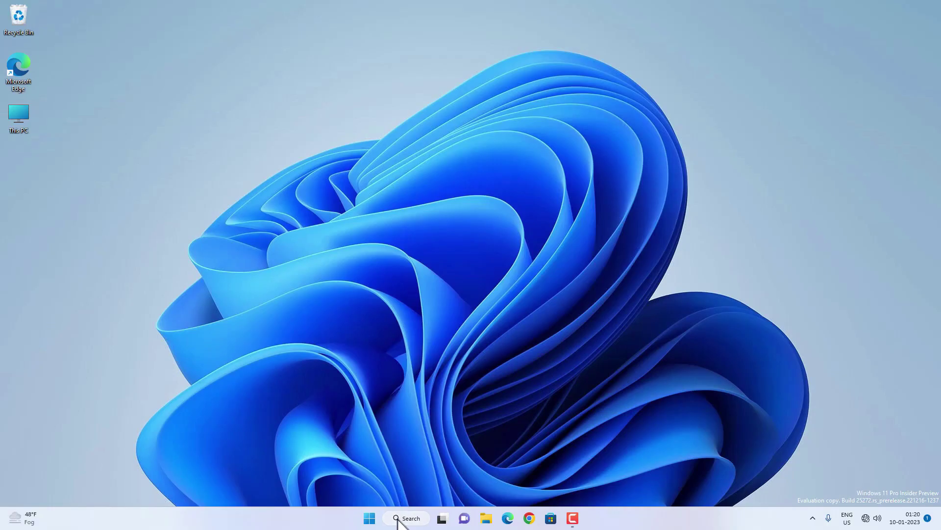
{"action": "left_click", "coordinate": [399, 520]}
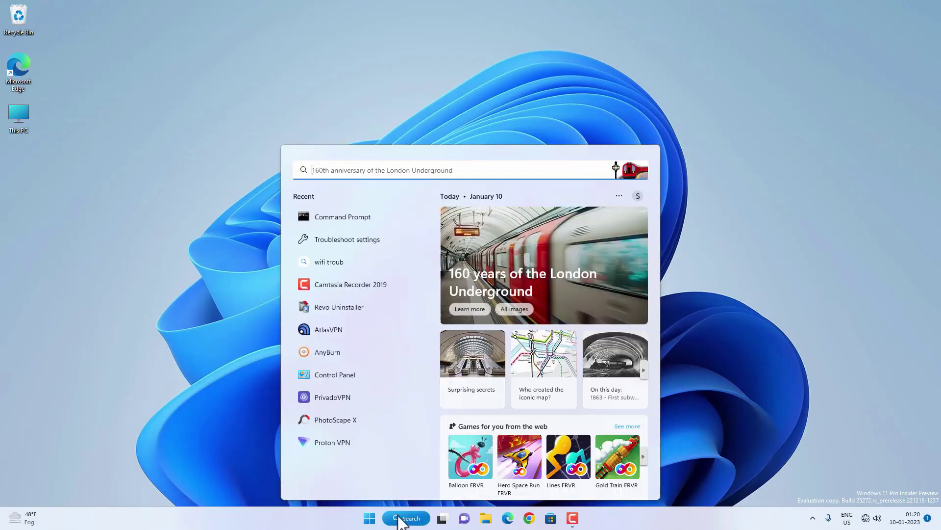
{"action": "type", "text": "cmd"}
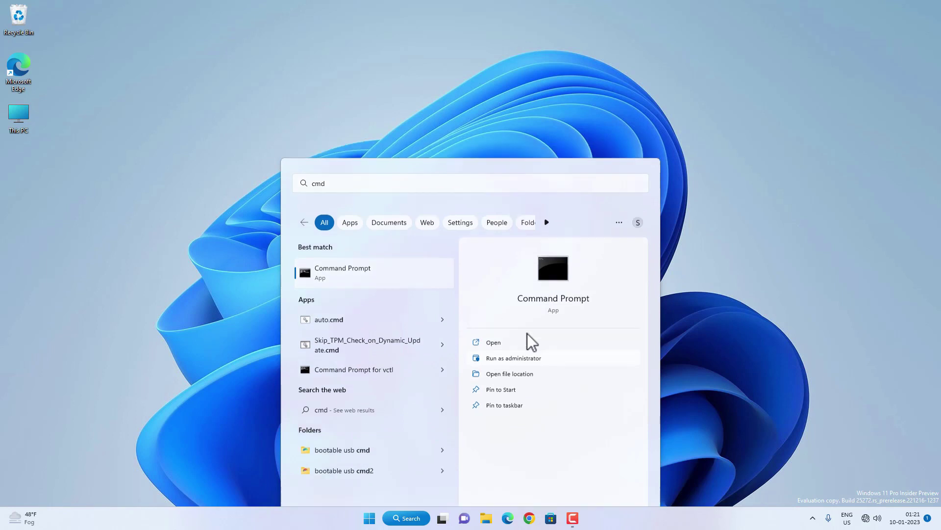
{"action": "left_click", "coordinate": [527, 333]}
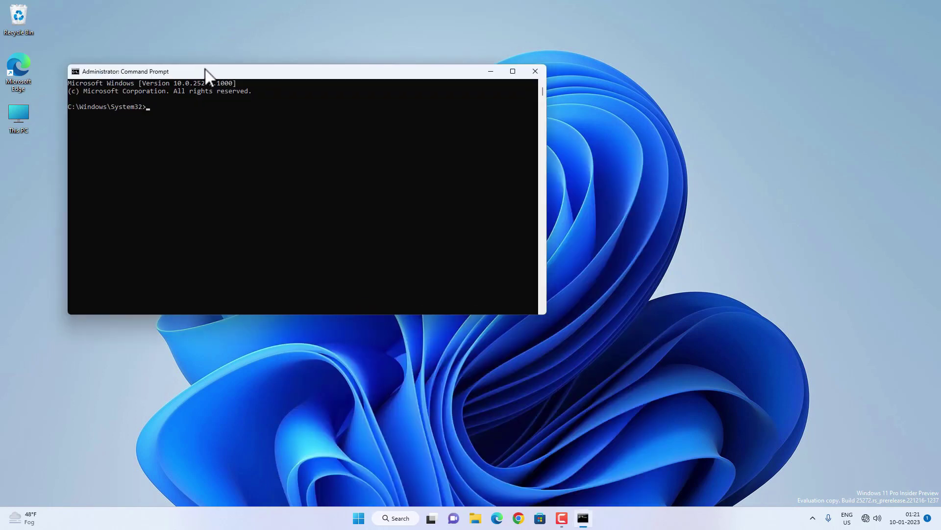
- Flush the DNS cache with ipconfig /flushdns and reset Winsock with netsh
{"action": "left_click_drag", "start_coordinate": [204, 69], "coordinate": [405, 165]}
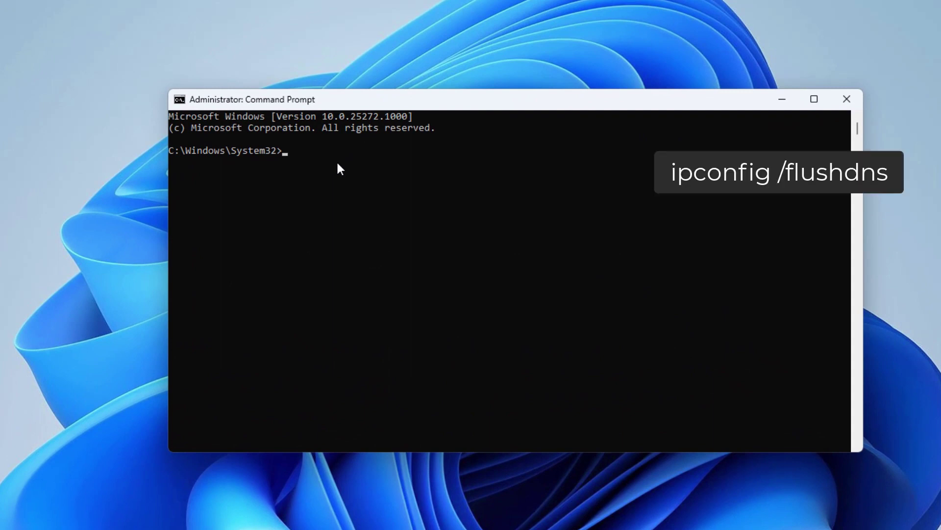
{"action": "type", "text": "ipconfig /flushdns"}
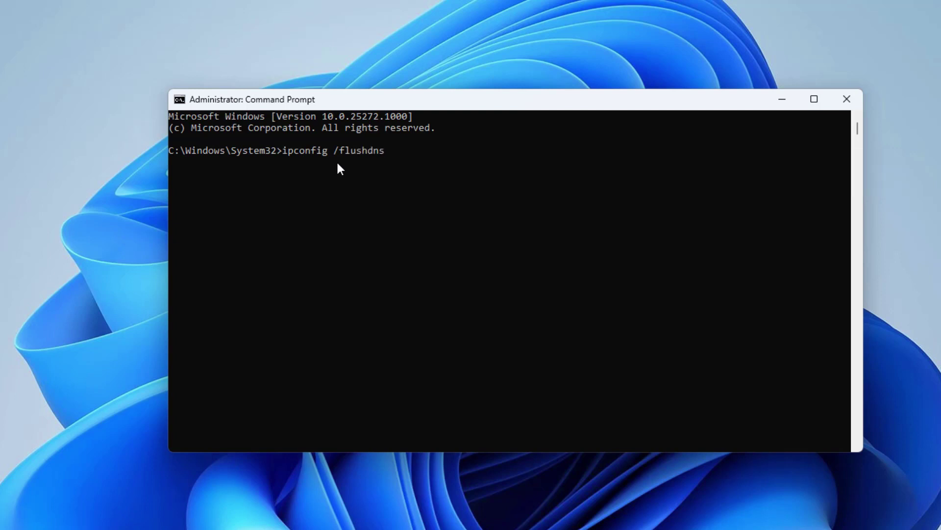
{"action": "key", "text": "Return"}
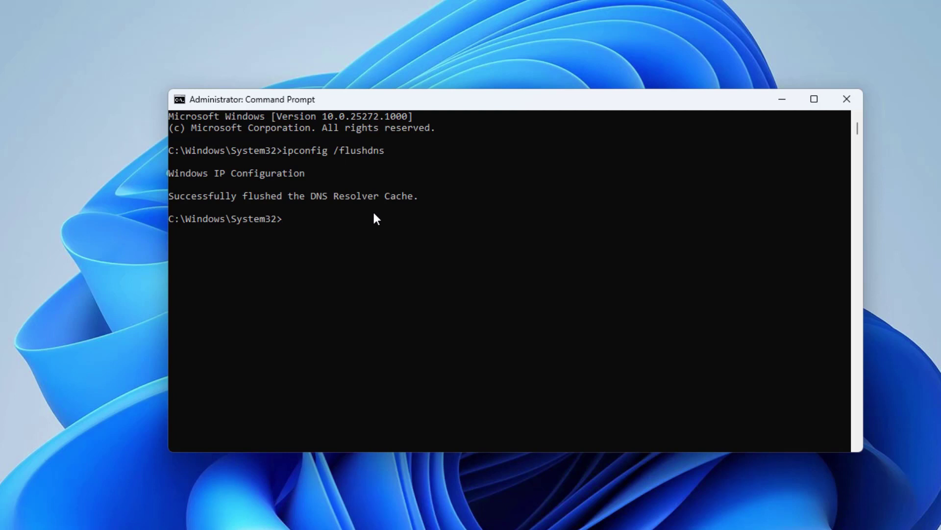
{"action": "type", "text": "netsh win"}
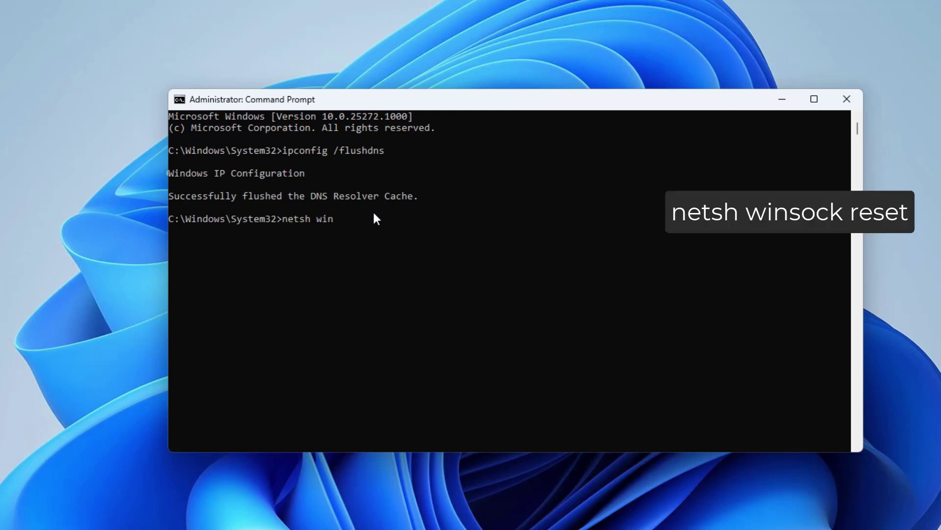
{"action": "type", "text": "sock reset"}
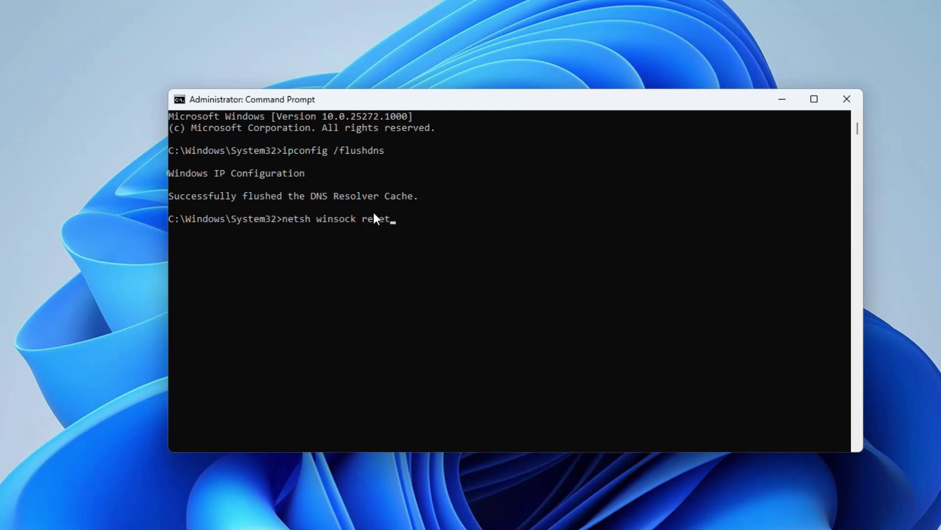
{"action": "key", "text": "Return"}
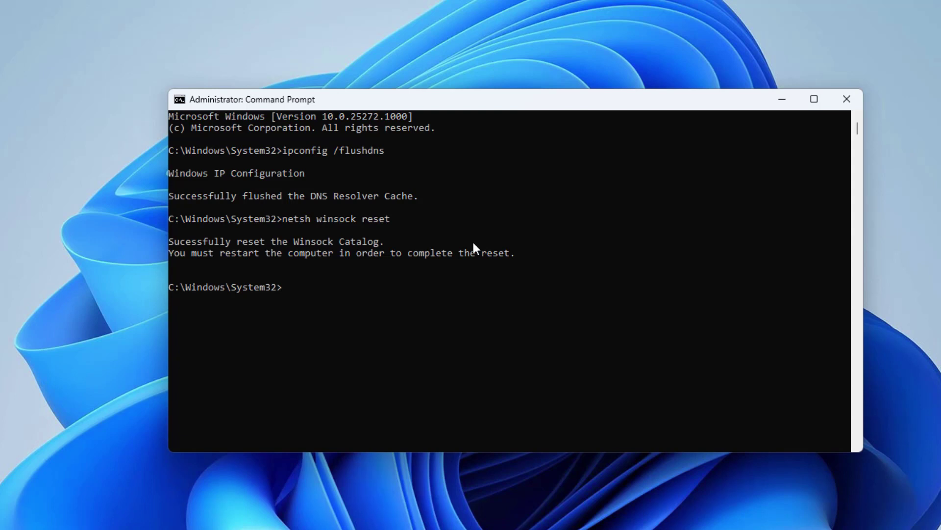
- Run netsh winsock reset catalog, then reset the IP stack with netsh int ip reset
{"action": "key", "text": "Up"}
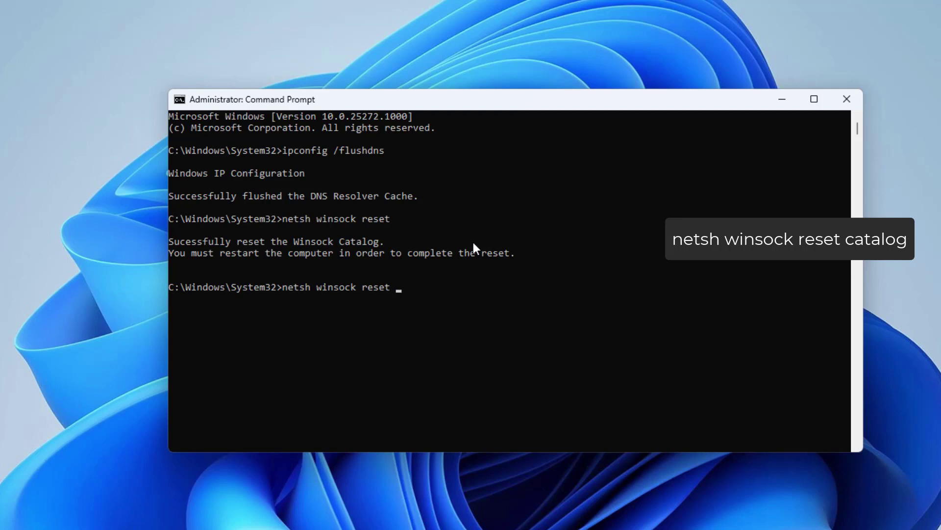
{"action": "type", "text": "catalog"}
{"action": "key", "text": "Return"}
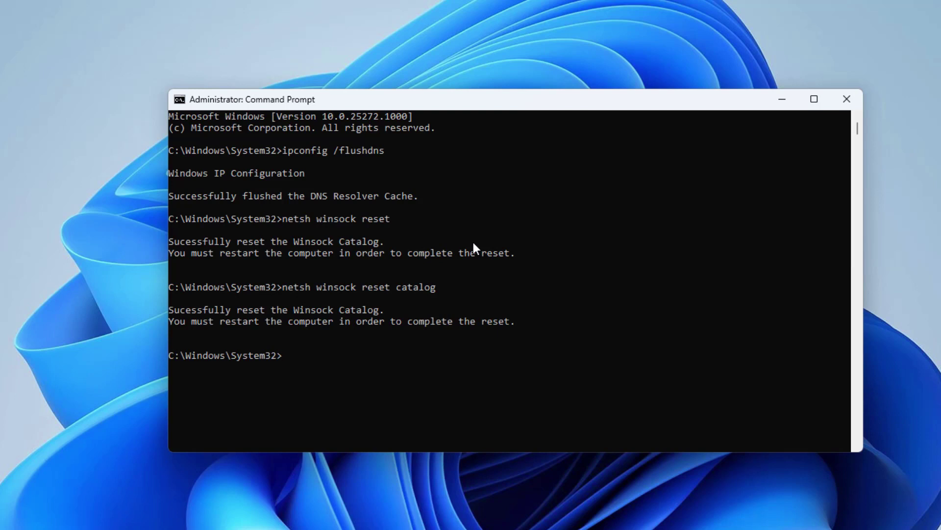
{"action": "type", "text": "netsh"}
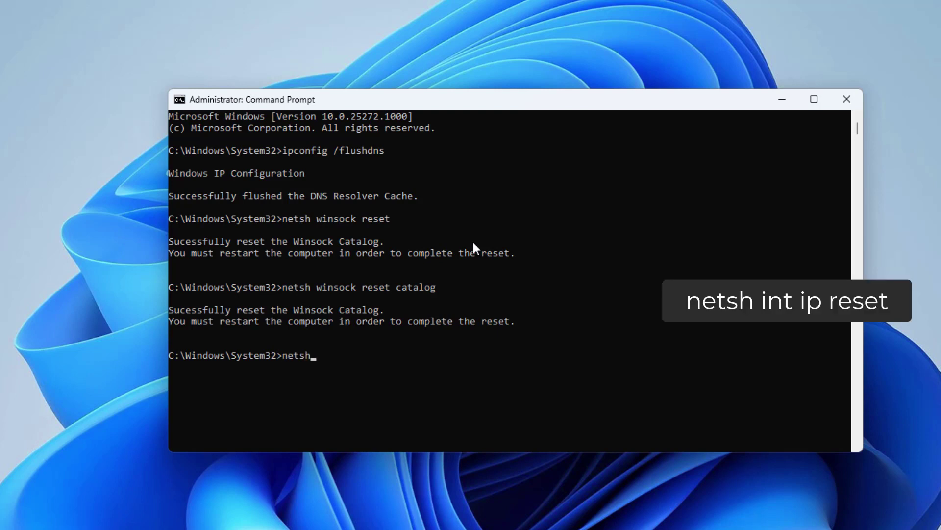
{"action": "type", "text": " int ip reset"}
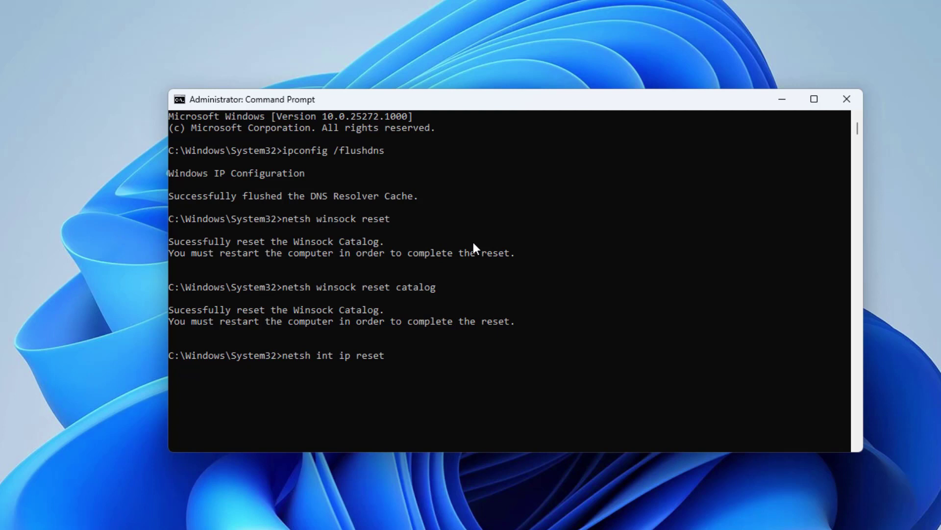
{"action": "key", "text": "Return"}
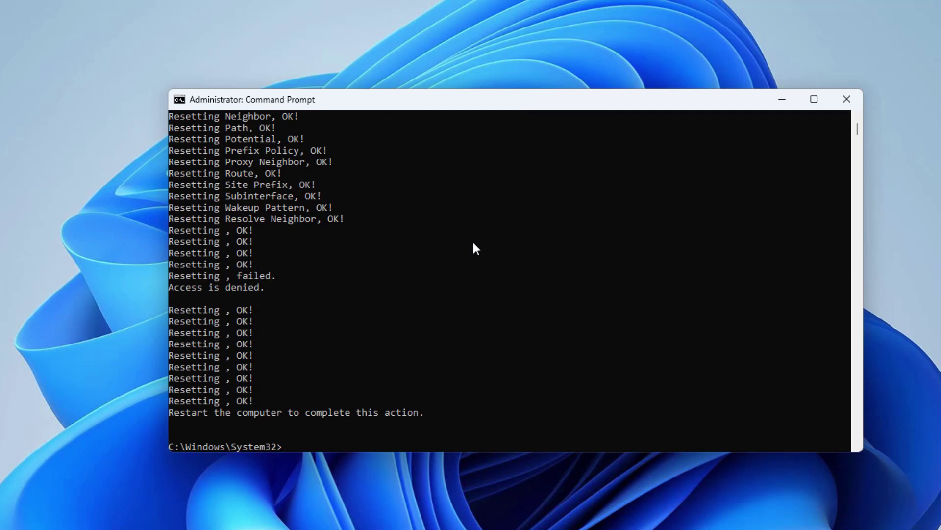
- Enter netsh int ipv4 reset resetlog.txt, then close the Command Prompt window
{"action": "key", "text": "Up"}
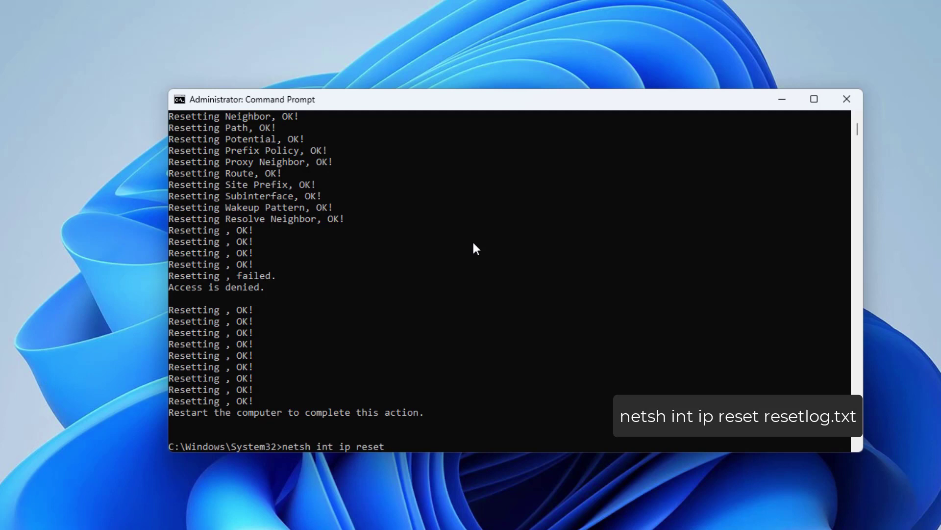
{"action": "type", "text": "resetlog.txt"}
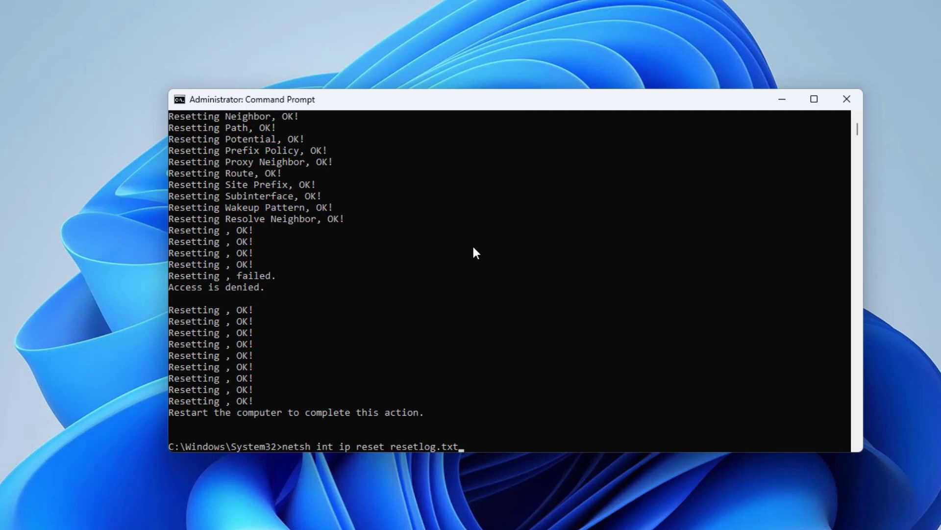
{"action": "key", "text": "Escape"}
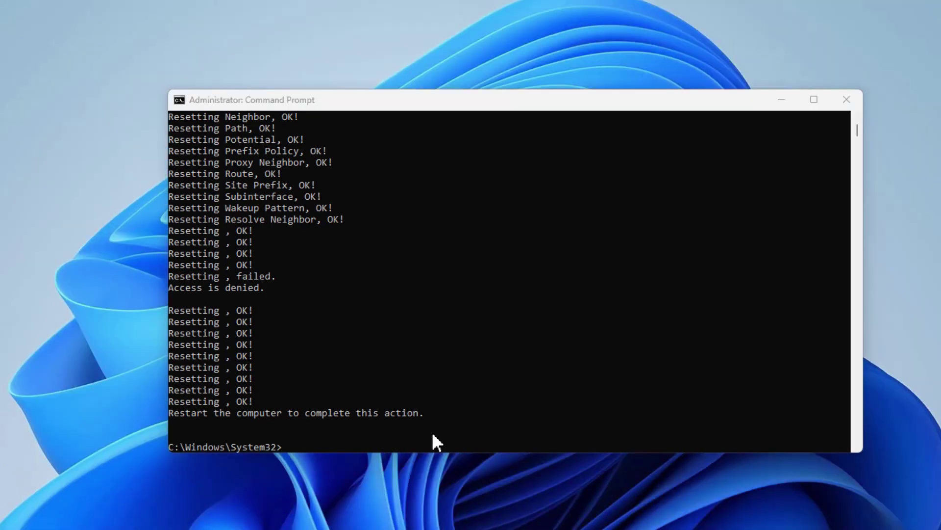
{"action": "left_click", "coordinate": [432, 434]}
{"action": "type", "text": "ne"}
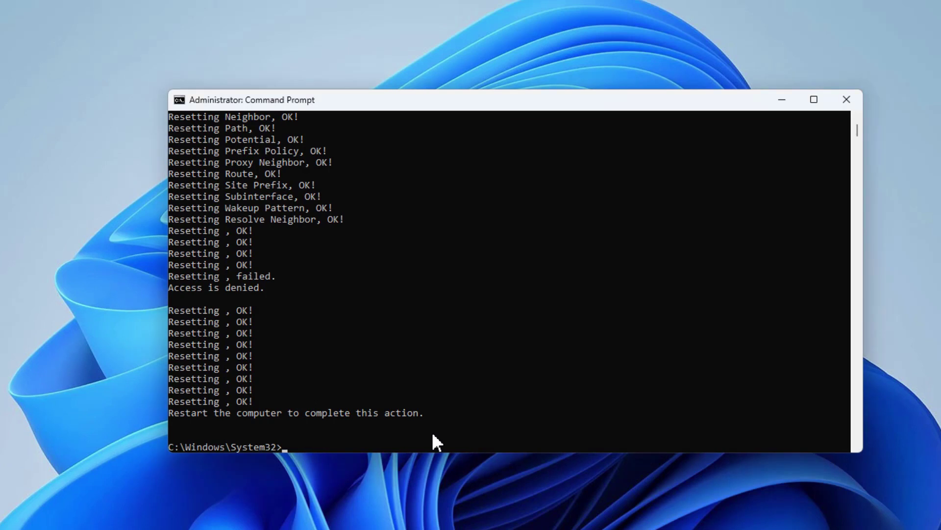
{"action": "type", "text": "tsh"}
{"action": "type", "text": "int ipv"}
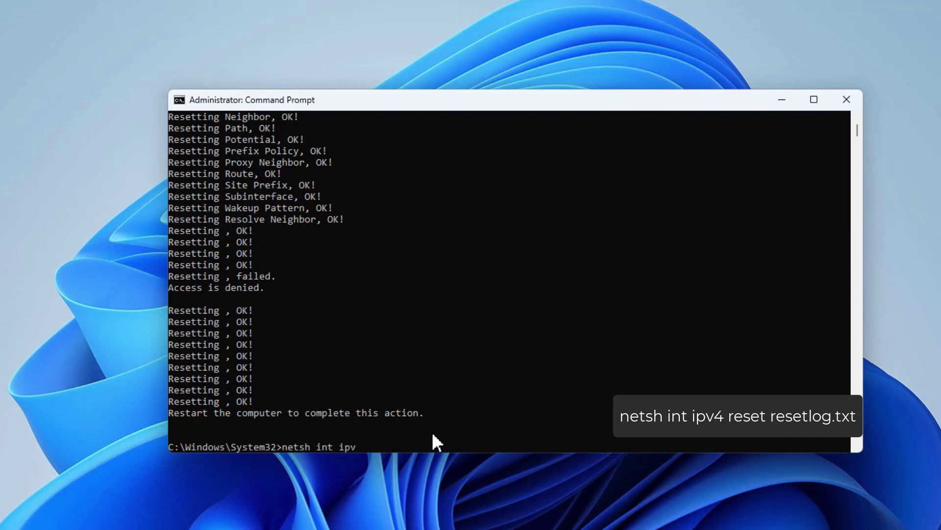
{"action": "type", "text": "4 reset resetlog.txt"}
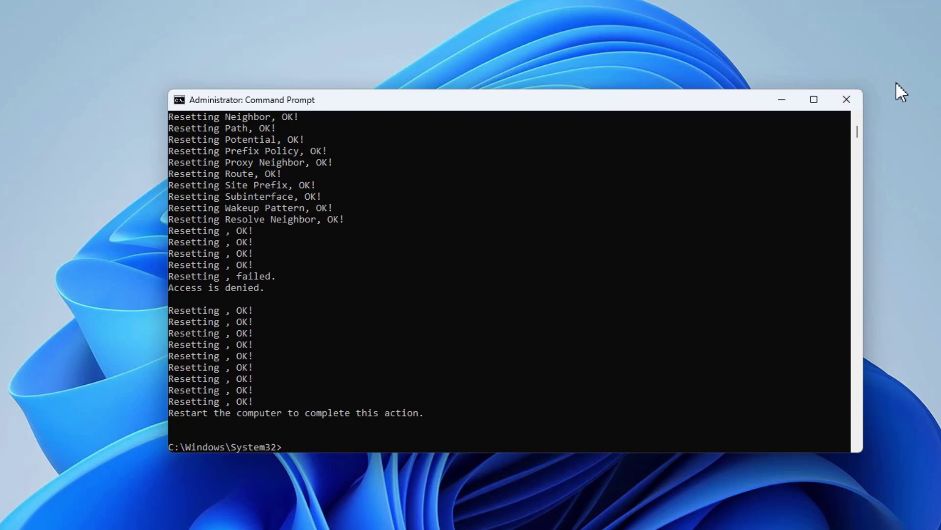
{"action": "left_click", "coordinate": [848, 100]}
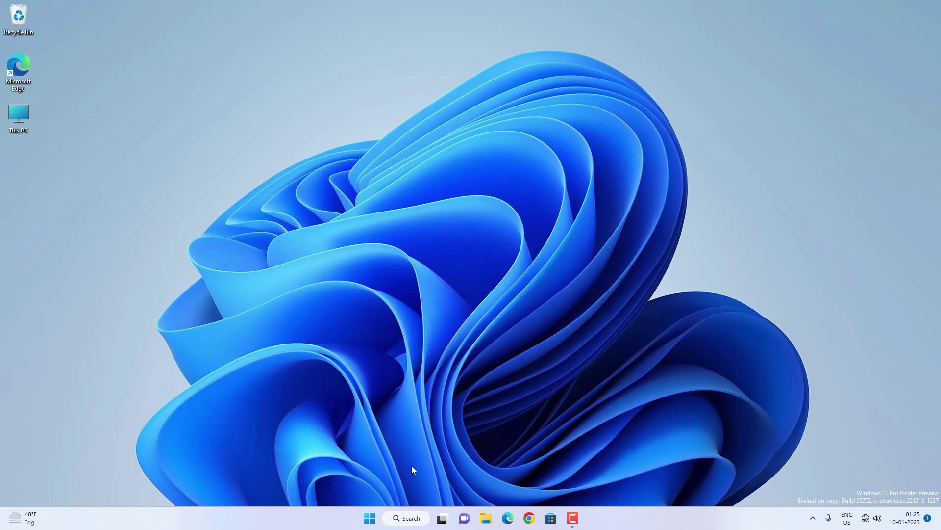
- Open Advanced network settings under Network & internet and scroll down to Related settings
{"action": "left_click", "coordinate": [369, 518]}
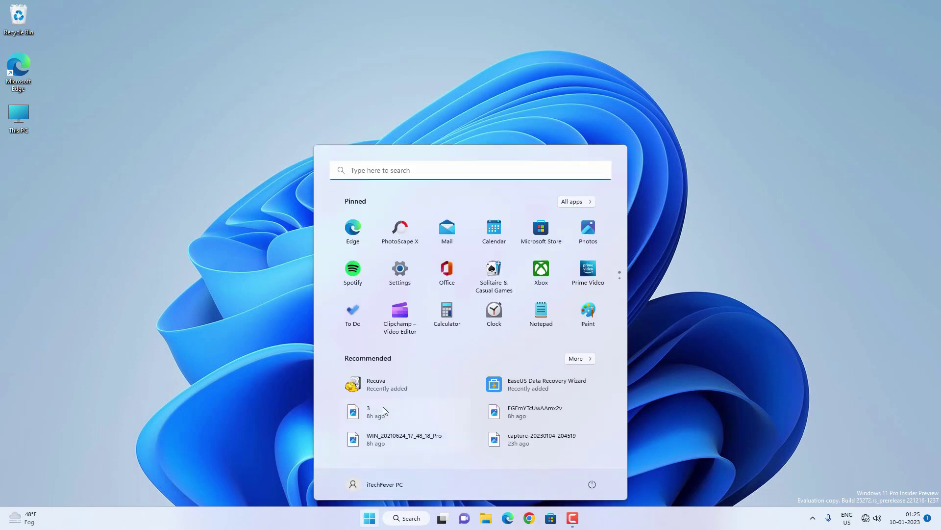
{"action": "left_click", "coordinate": [400, 271]}
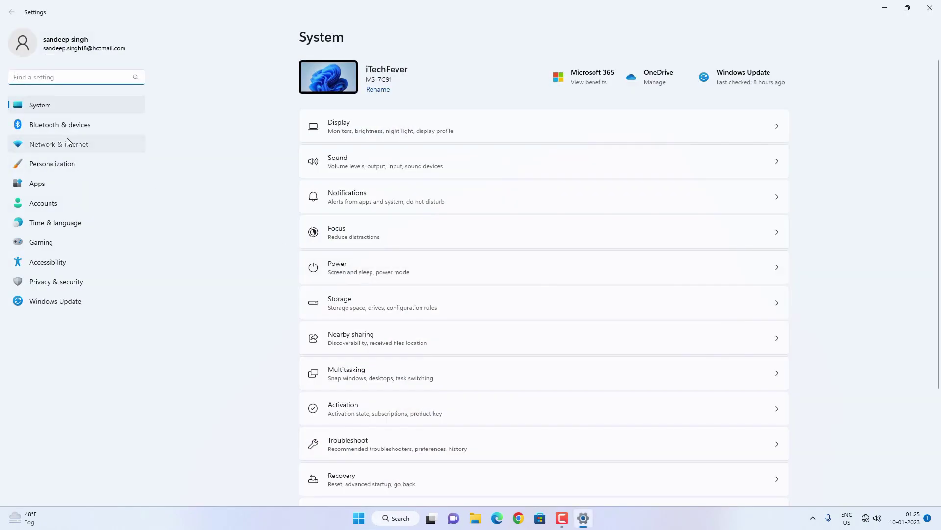
{"action": "left_click", "coordinate": [68, 143]}
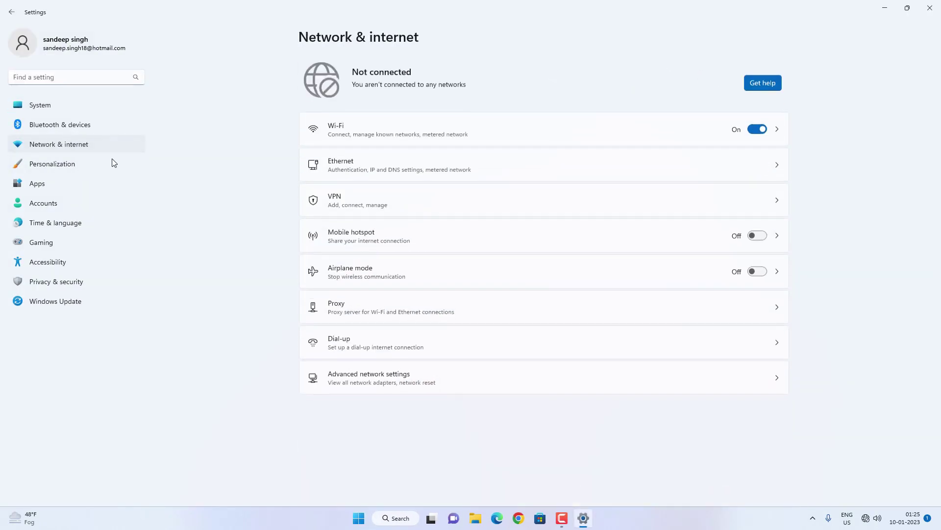
{"action": "left_click", "coordinate": [422, 380]}
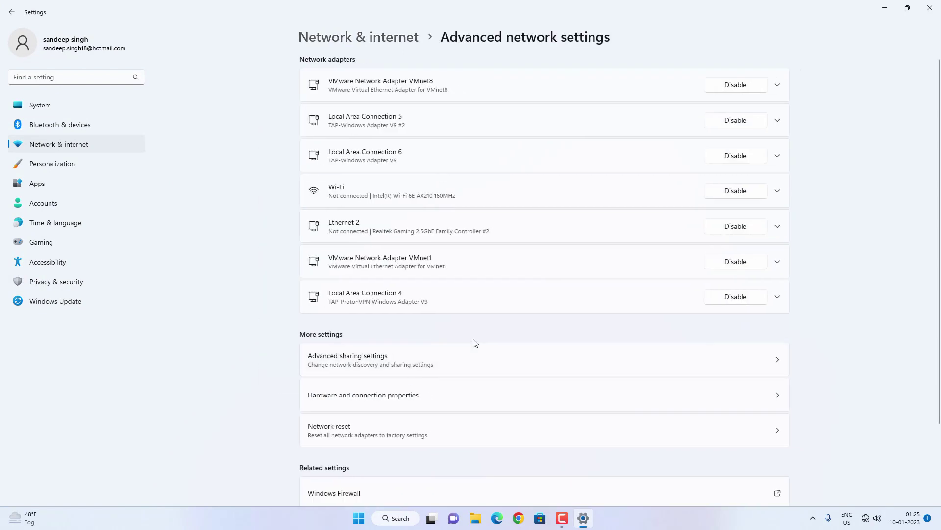
{"action": "scroll", "coordinate": [475, 341], "scroll_direction": "down", "scroll_amount": 2}
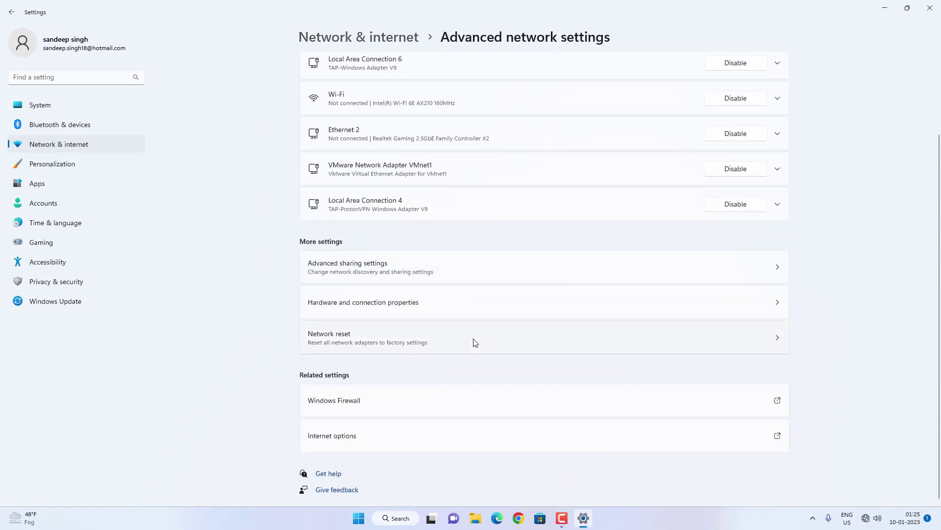
- Restore Internet Options' advanced settings to defaults, apply them, and close the dialog
{"action": "left_click", "coordinate": [409, 435]}
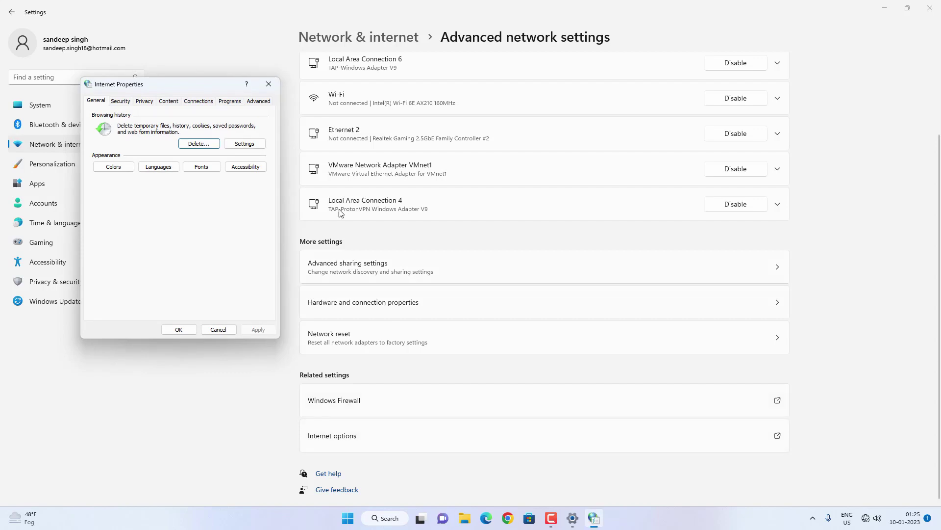
{"action": "left_click", "coordinate": [257, 101]}
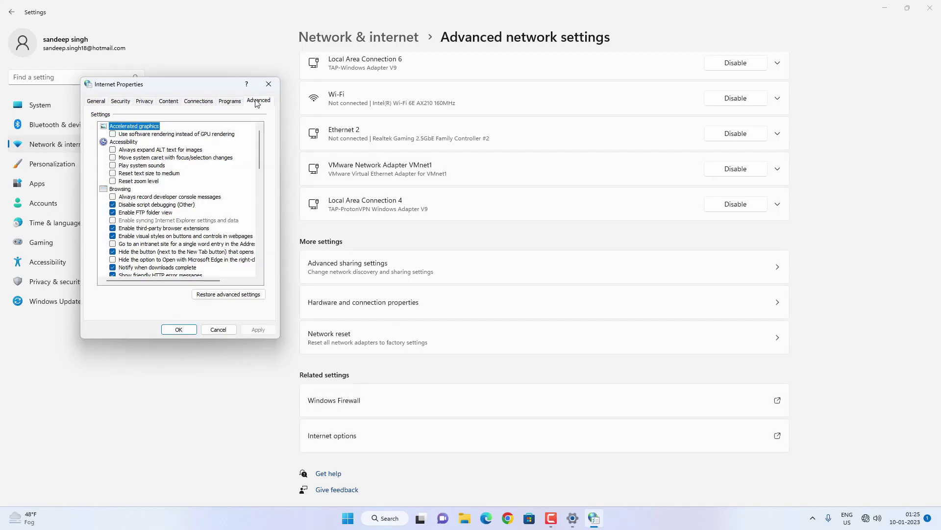
{"action": "left_click", "coordinate": [222, 295]}
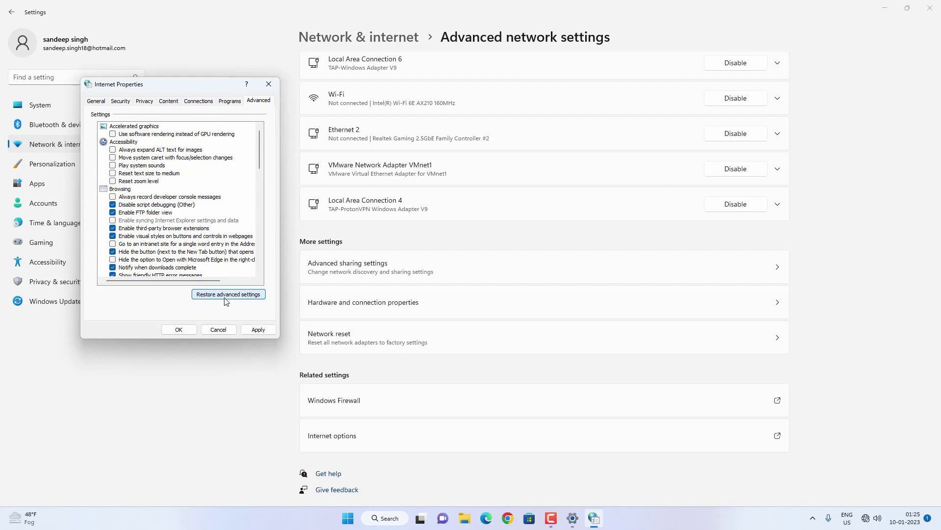
{"action": "left_click", "coordinate": [256, 330]}
{"action": "left_click", "coordinate": [178, 329]}
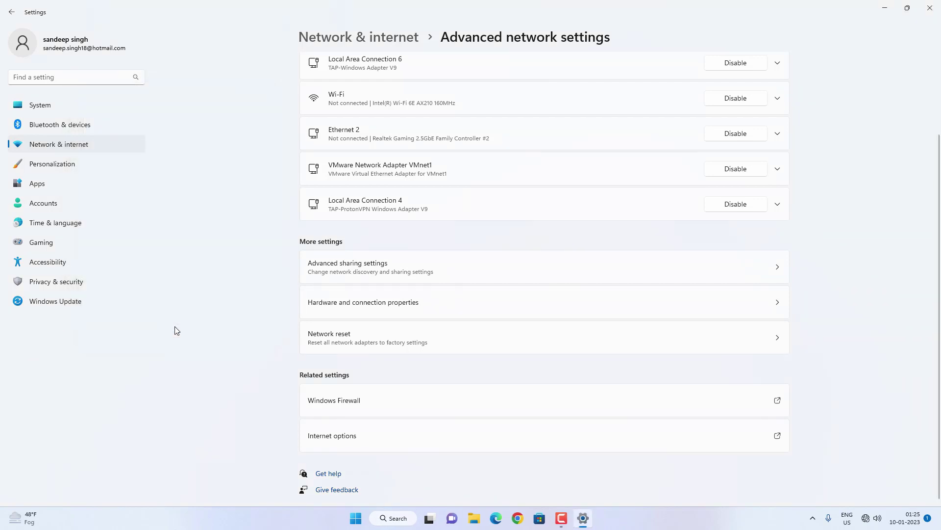
- Reset all network adapters via Network reset, confirm with Yes, and dismiss the sign-out notice
{"action": "left_click", "coordinate": [497, 342]}
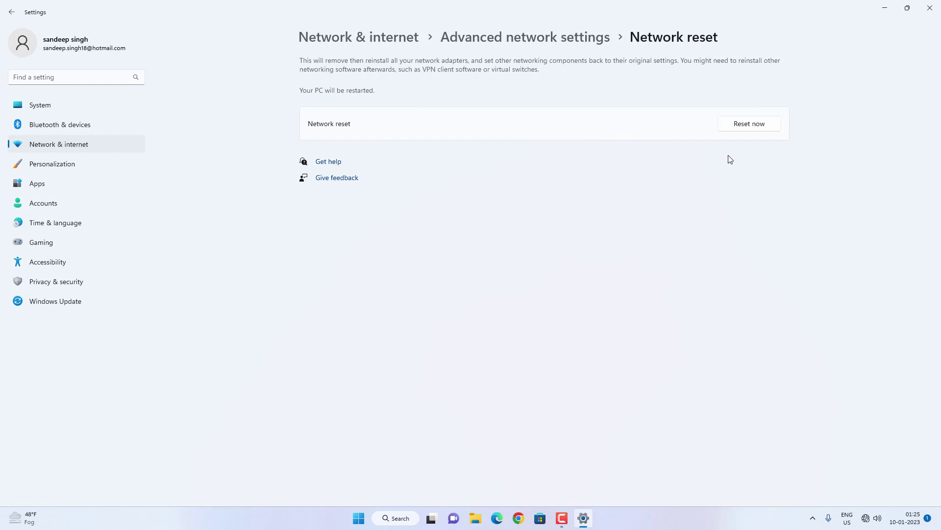
{"action": "left_click", "coordinate": [754, 128]}
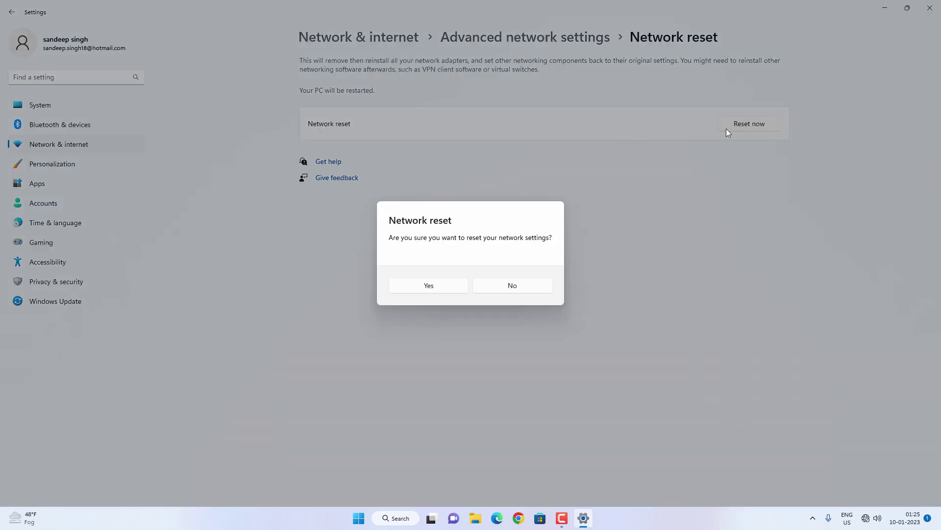
{"action": "left_click", "coordinate": [431, 287]}
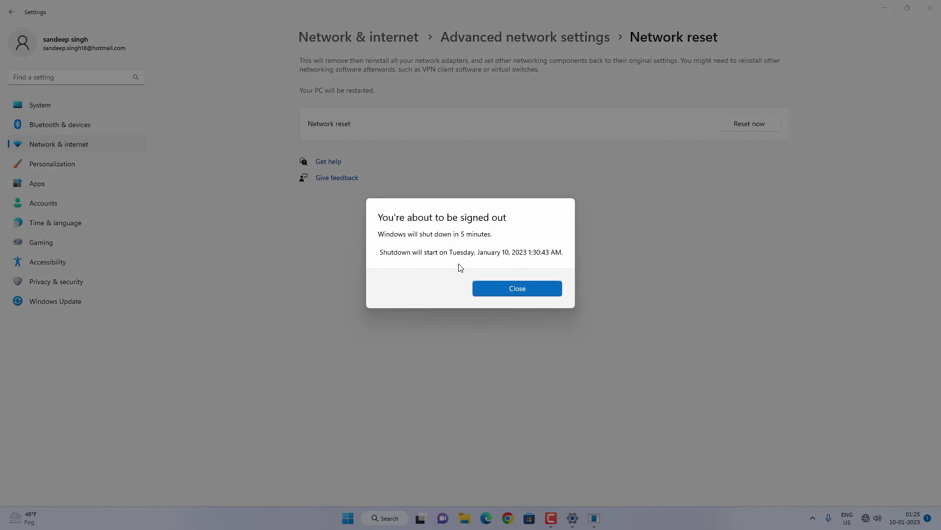
{"action": "left_click", "coordinate": [517, 288]}
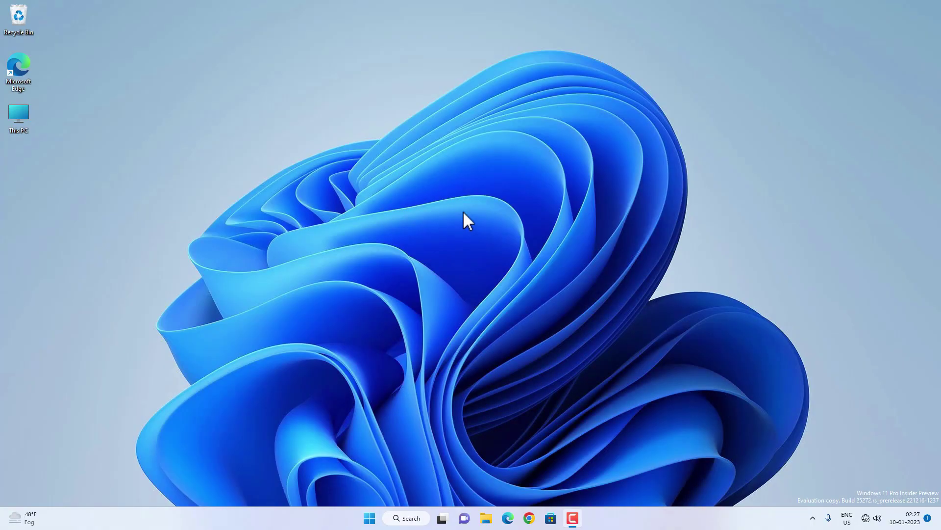
- Connect to the JioFiber-OR6Go Wi-Fi network from Quick Settings, then close the flyout
{"action": "left_click", "coordinate": [866, 518]}
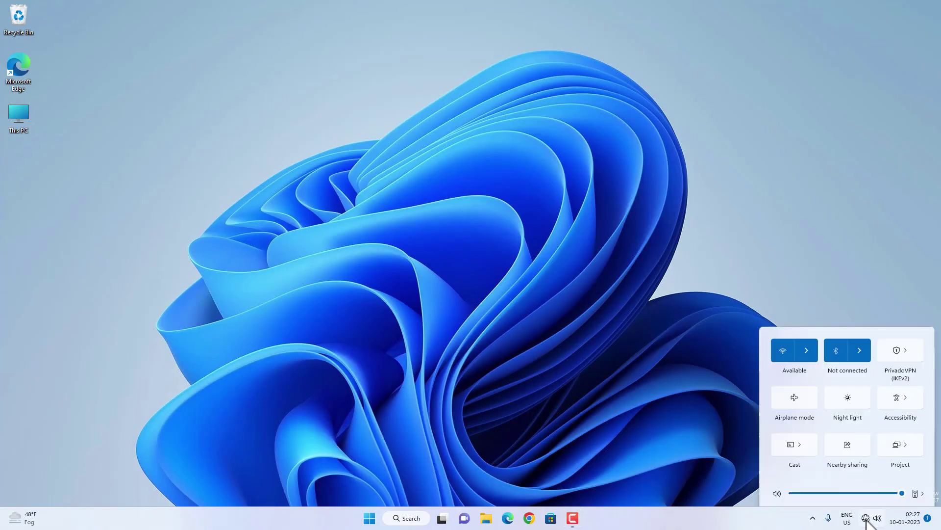
{"action": "left_click", "coordinate": [810, 316]}
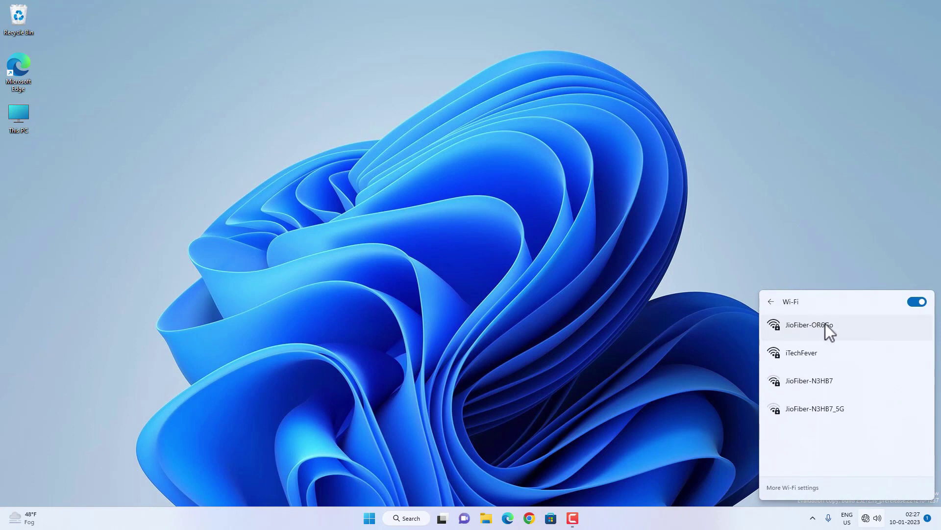
{"action": "left_click", "coordinate": [826, 325]}
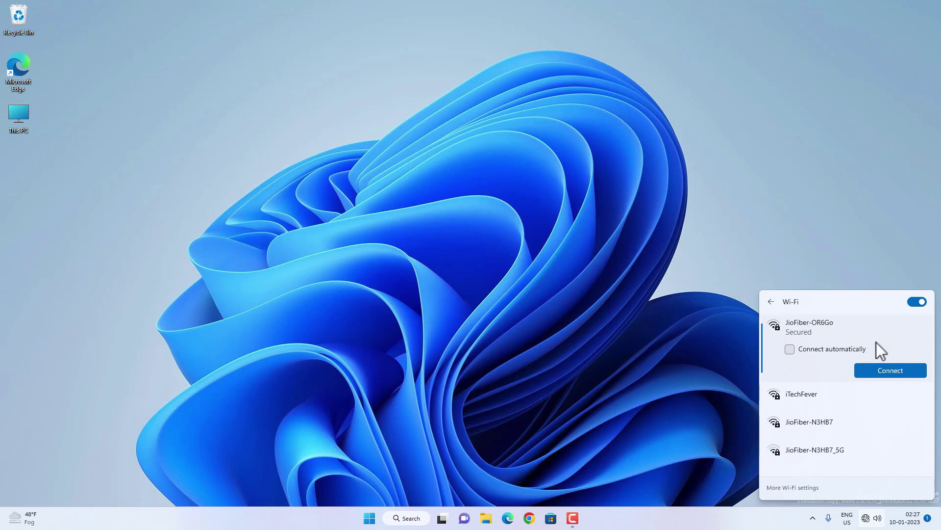
{"action": "left_click", "coordinate": [884, 372]}
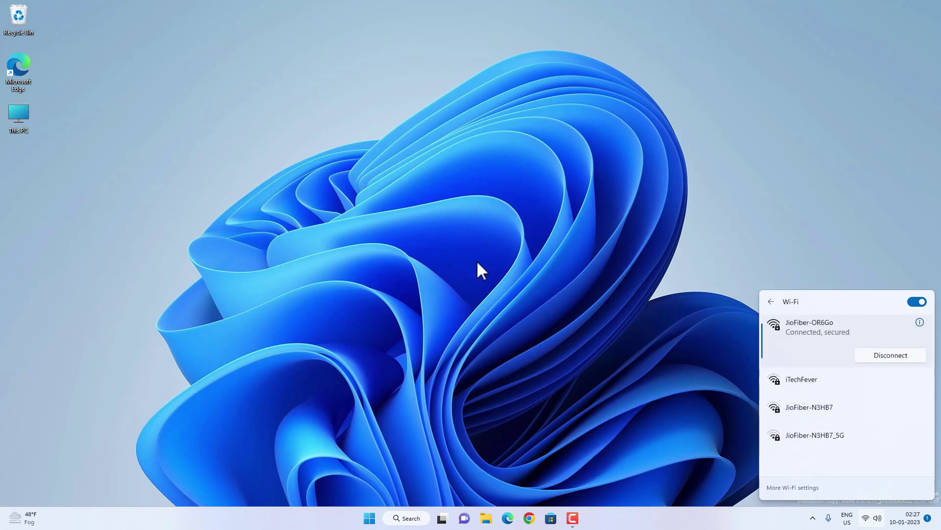
{"action": "left_click", "coordinate": [447, 235]}
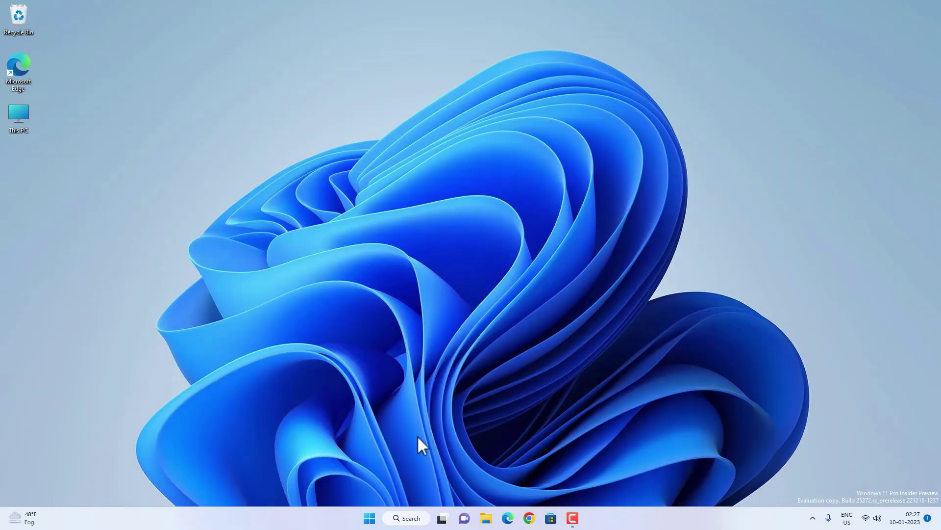
- Launch Windows PowerShell as administrator from search
{"action": "left_click", "coordinate": [412, 518]}
{"action": "type", "text": "powersh"}
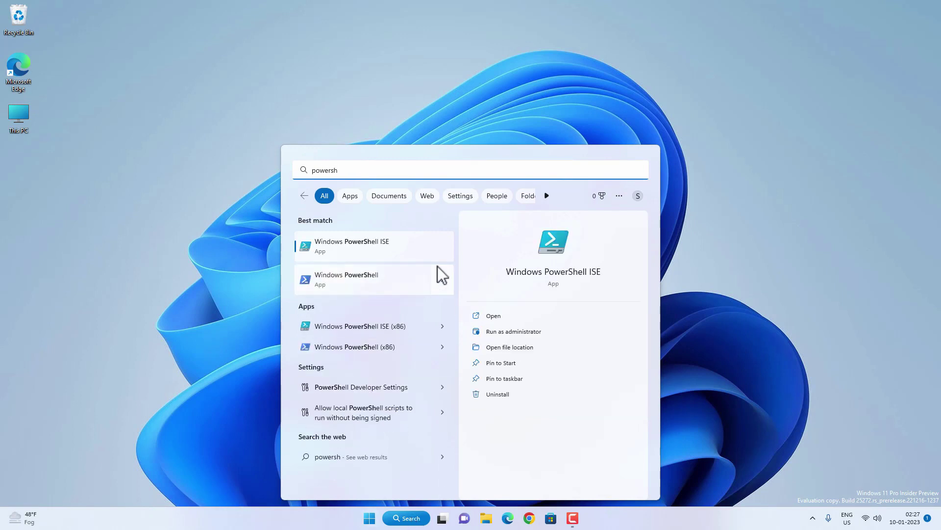
{"action": "right_click", "coordinate": [438, 278]}
{"action": "left_click", "coordinate": [470, 289]}
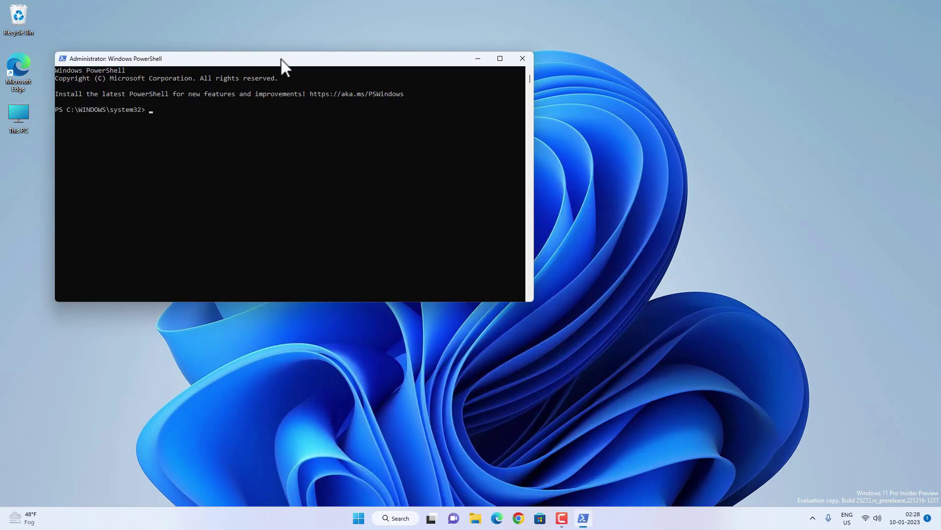
- Run netcfg -d in the admin PowerShell, which reports error code 0x0
{"action": "left_click_drag", "start_coordinate": [283, 59], "coordinate": [442, 130]}
{"action": "type", "text": "net"}
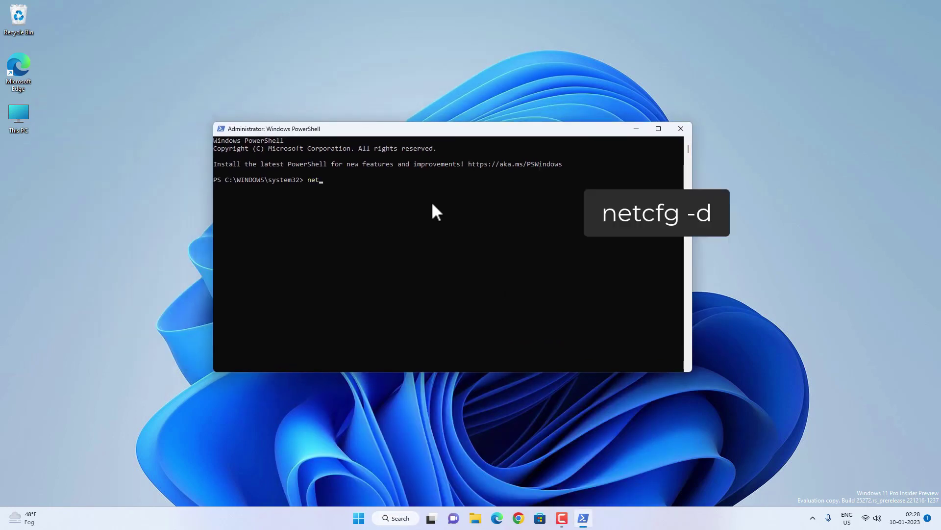
{"action": "type", "text": "cfg"}
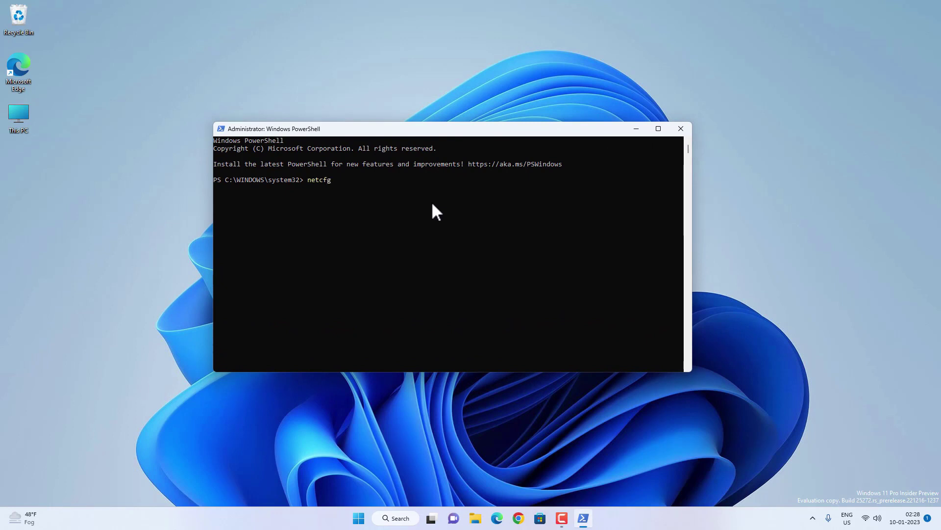
{"action": "type", "text": " -d"}
{"action": "key", "text": "Return"}
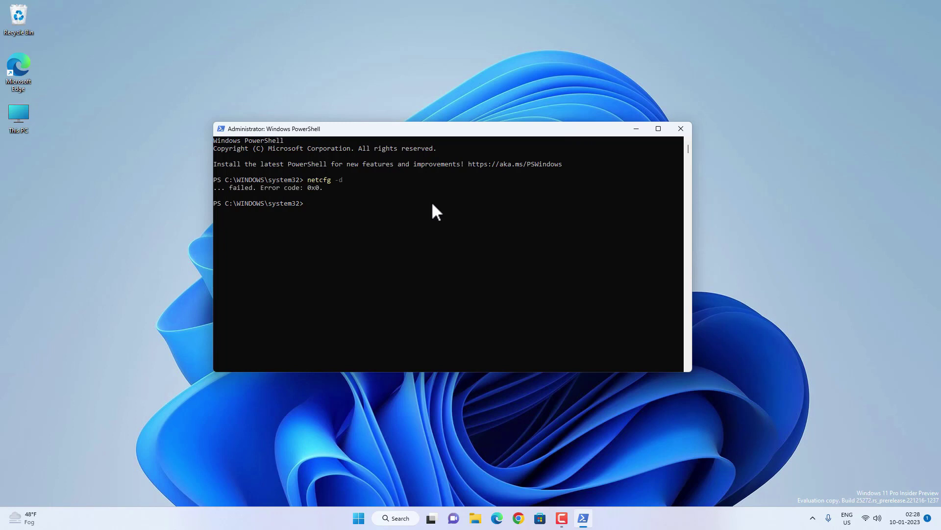